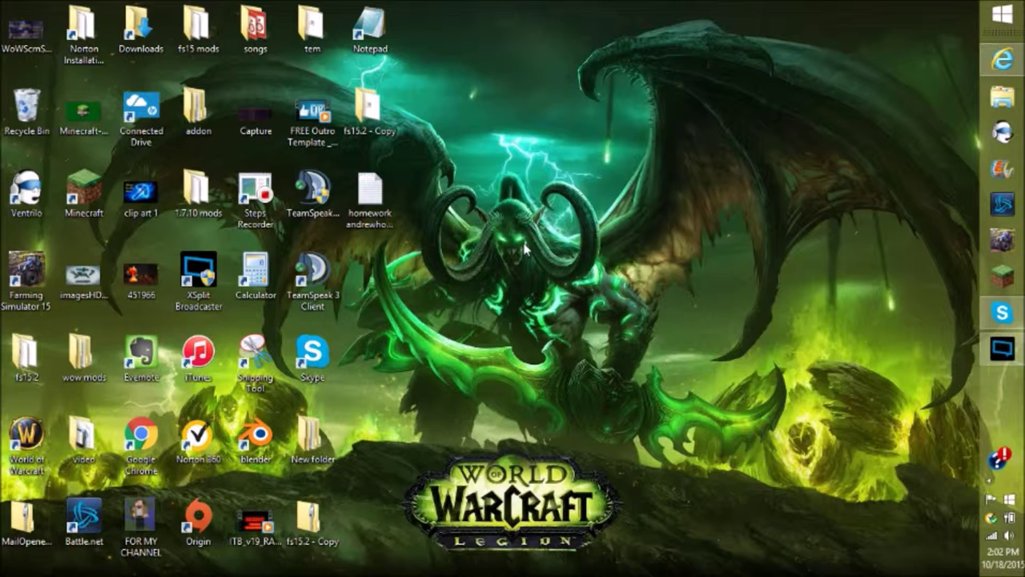
# Bring the ModHub browser back, maximize it, and dismiss the finished-download notice
pyautogui.moveTo(1006, 68)
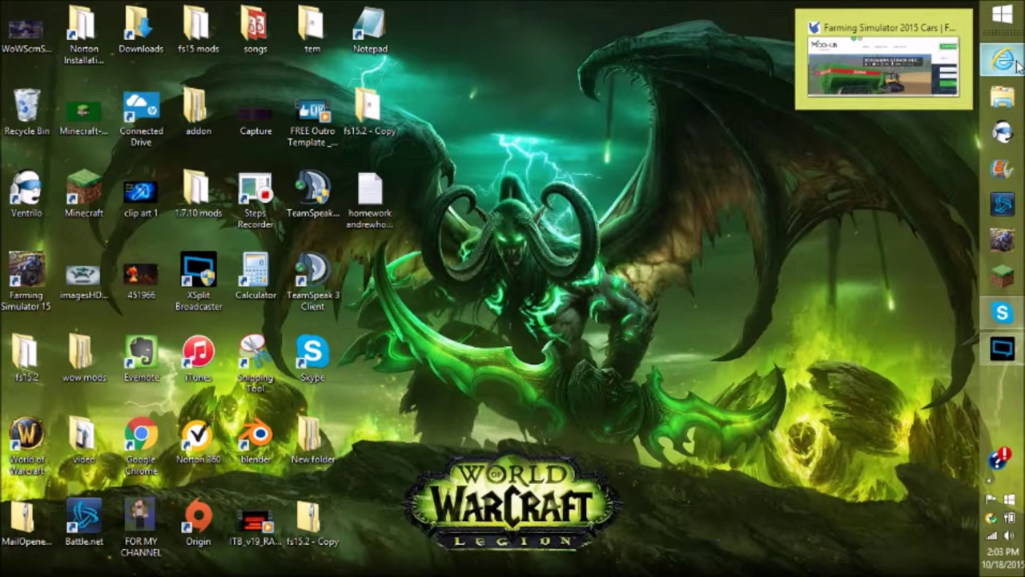
pyautogui.click(1017, 64)
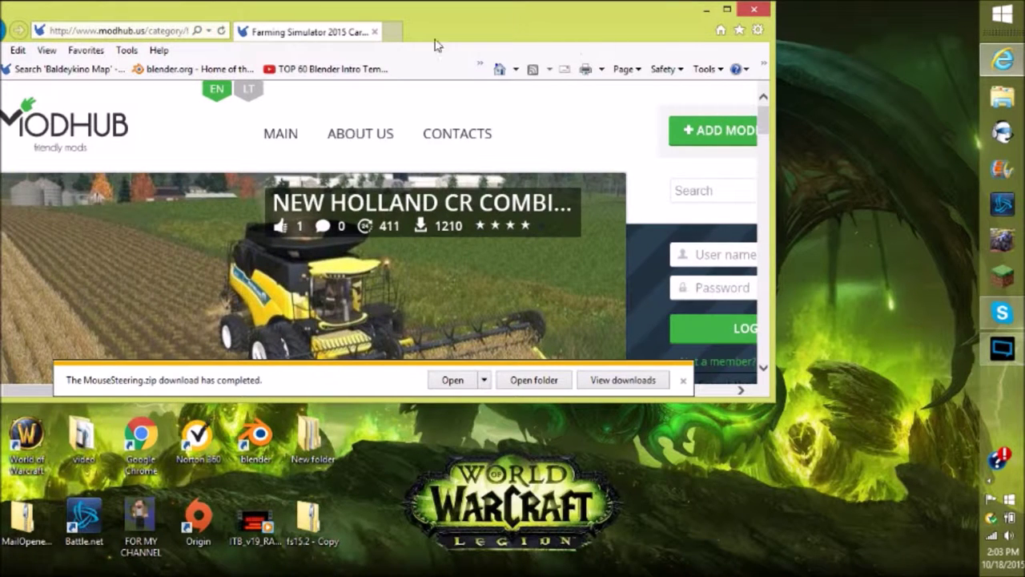
pyautogui.click(727, 10)
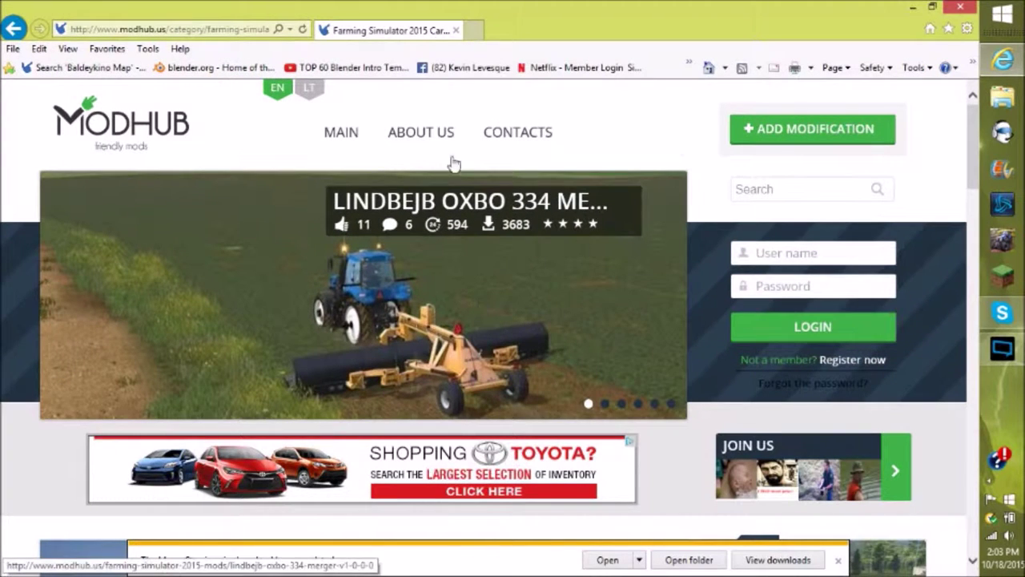
pyautogui.click(838, 562)
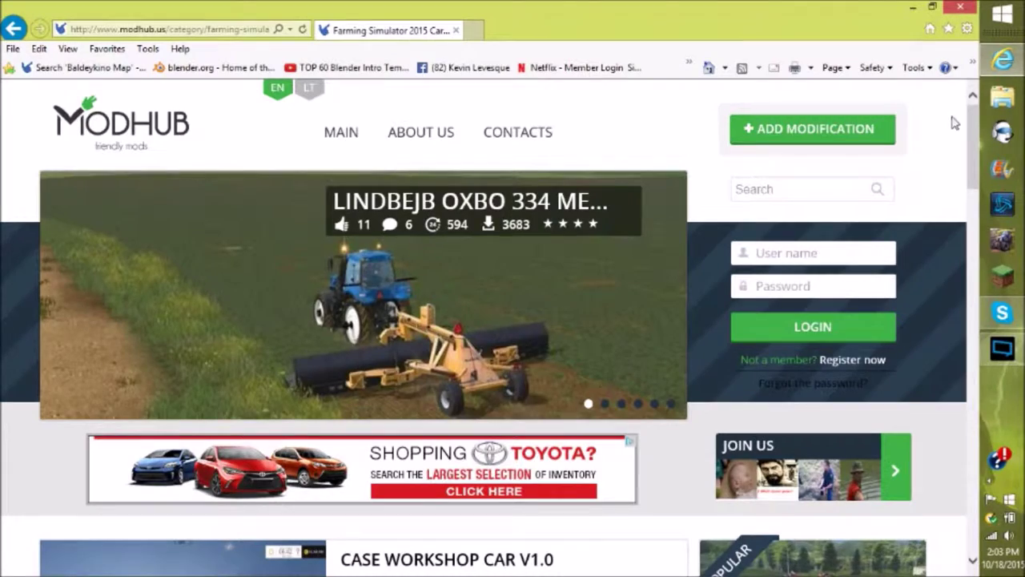
# Scroll through the Farming Simulator 2015 Cars listings to browse the car mods
pyautogui.moveTo(972, 122); pyautogui.dragTo(983, 276)
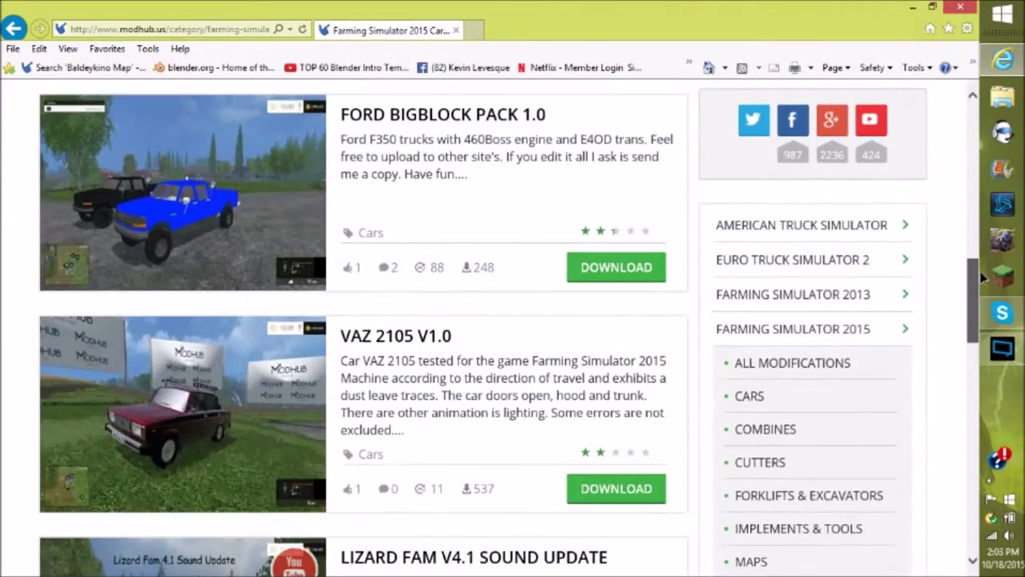
pyautogui.scroll(-3, 979, 276)
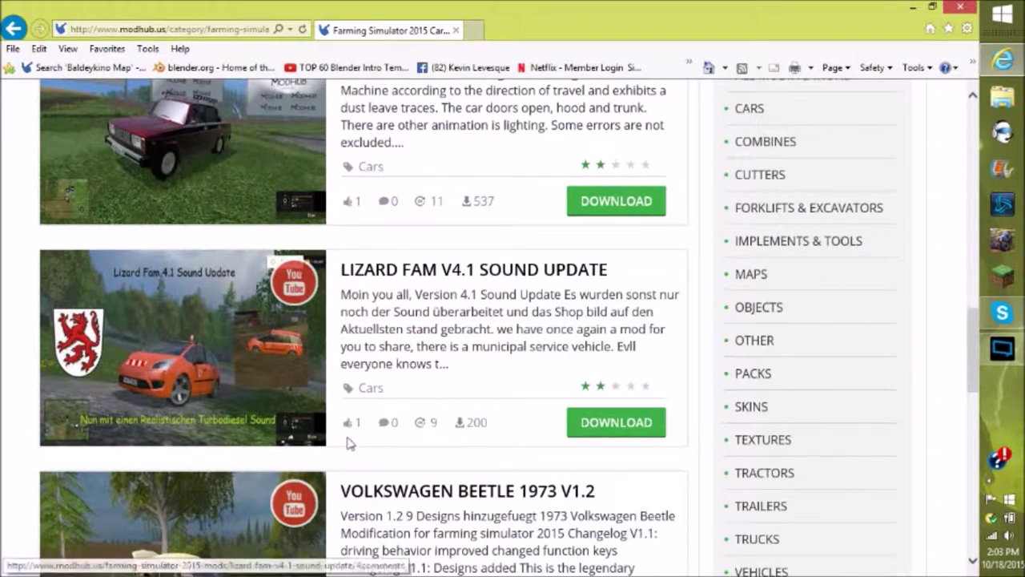
pyautogui.scroll(-1, 393, 334)
pyautogui.scroll(-7, 393, 334)
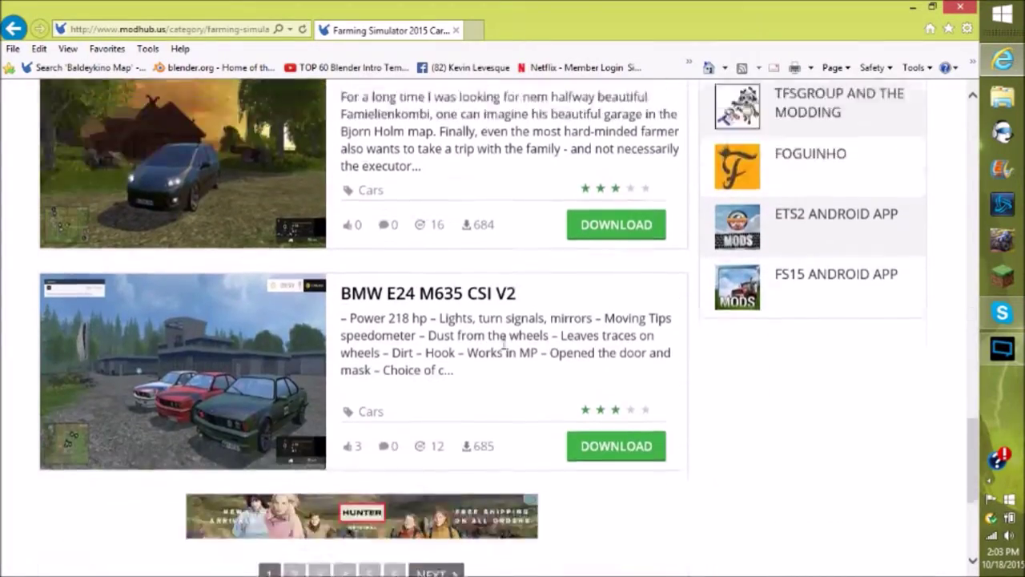
pyautogui.scroll(7, 614, 240)
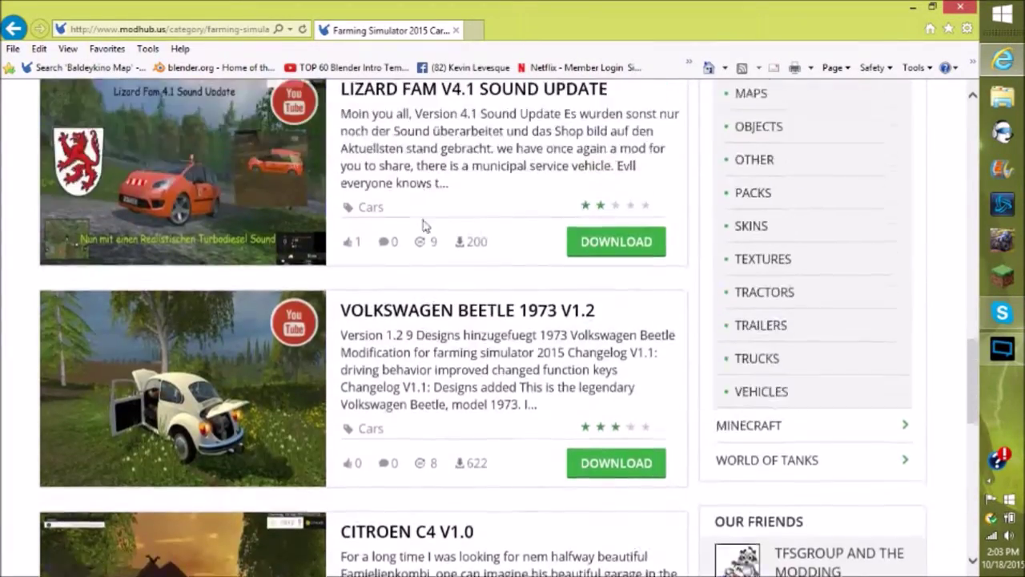
pyautogui.scroll(1, 424, 224)
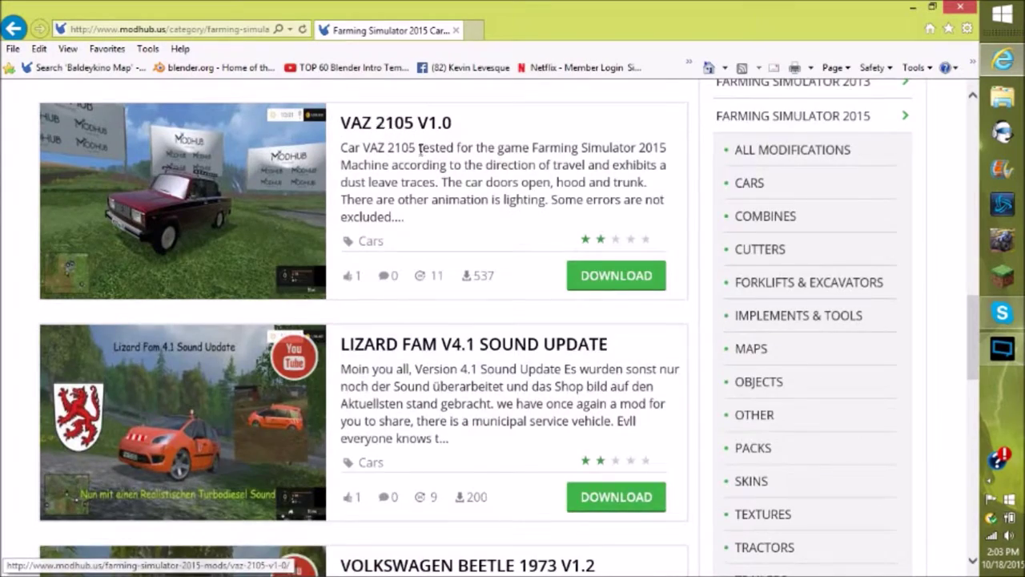
pyautogui.scroll(5, 383, 132)
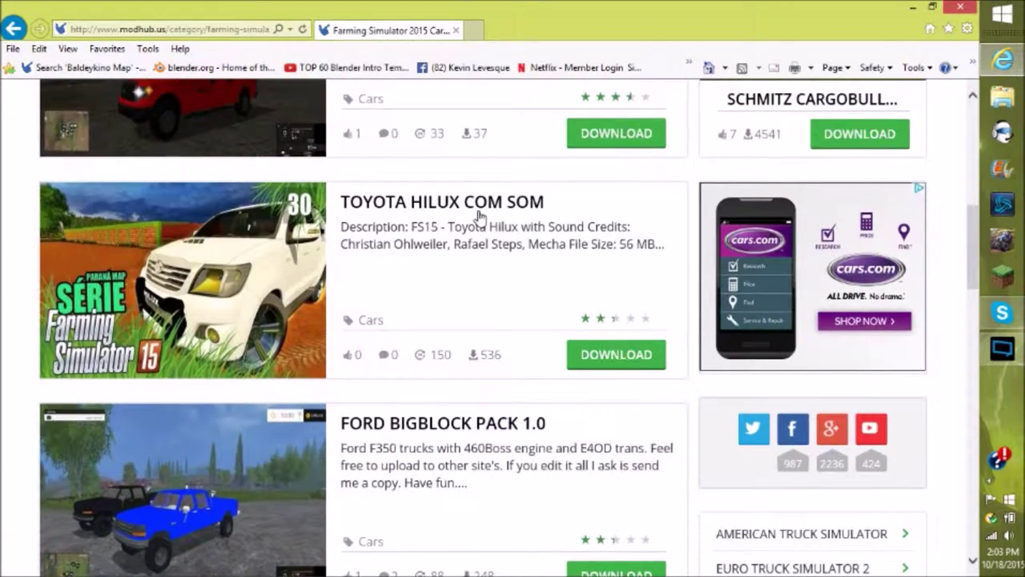
pyautogui.scroll(1, 427, 117)
# Open the CASE Workshop Car V1.0 mod page and start downloading Bananenfreak_ford.zip
pyautogui.click(448, 437)
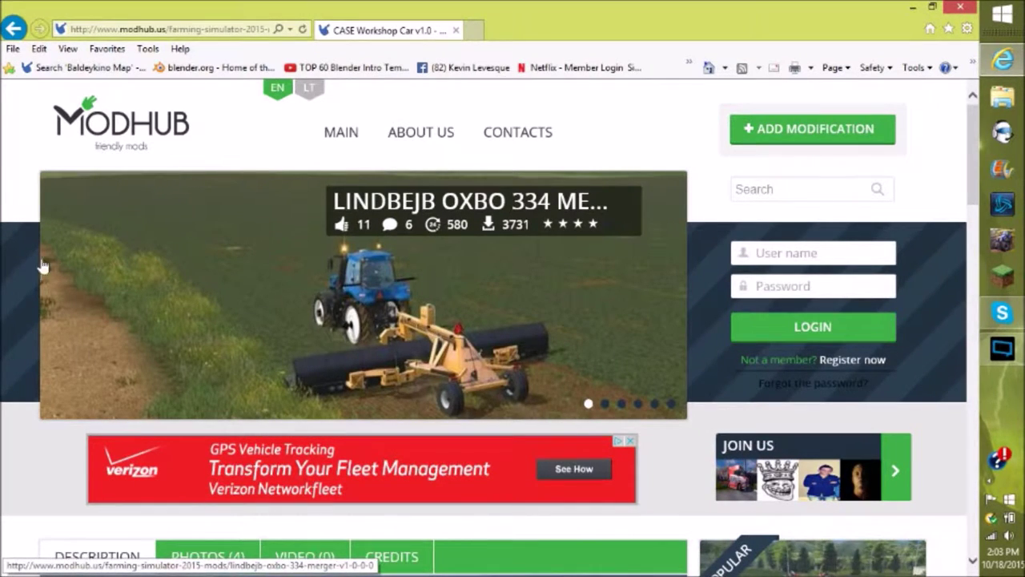
pyautogui.scroll(-1, 525, 320)
pyautogui.scroll(-2, 513, 320)
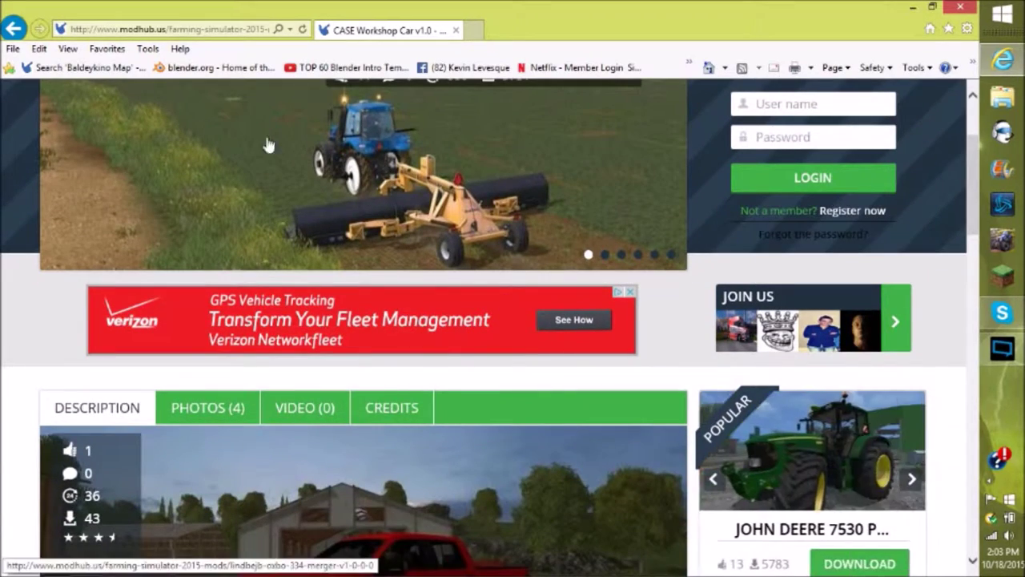
pyautogui.scroll(-1, 326, 465)
pyautogui.scroll(-5, 327, 465)
pyautogui.scroll(3, 611, 534)
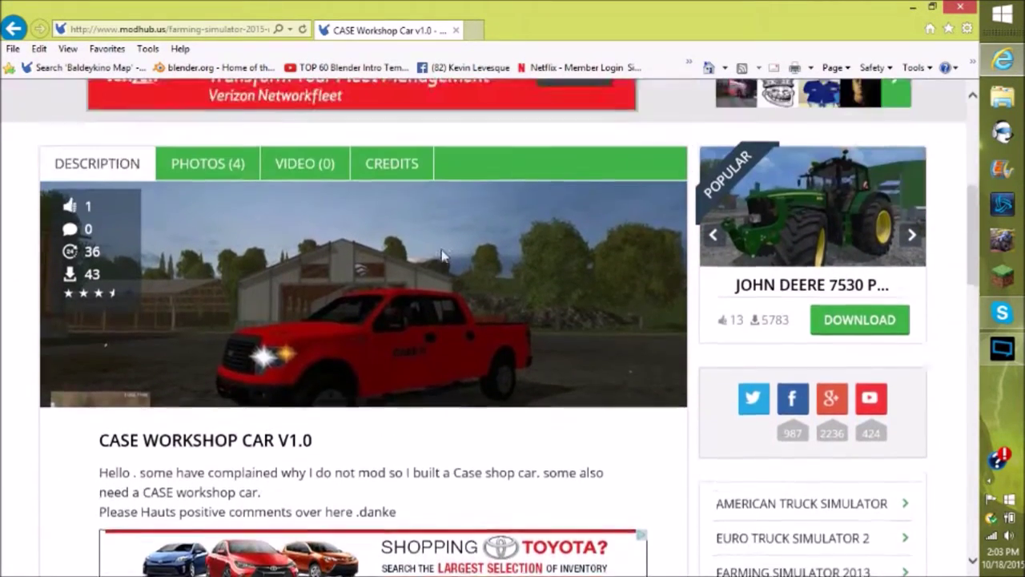
pyautogui.scroll(-10, 531, 279)
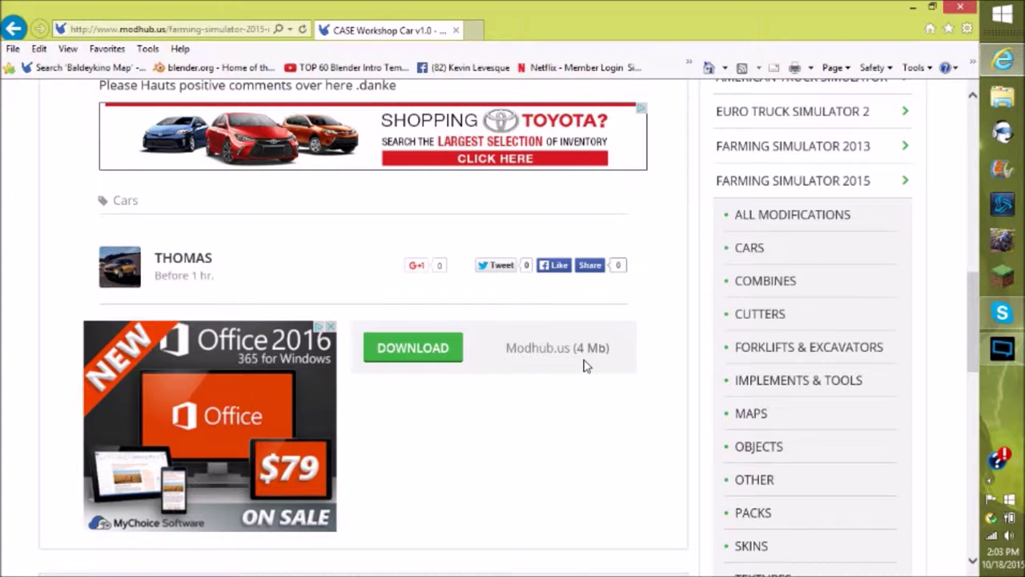
pyautogui.click(427, 357)
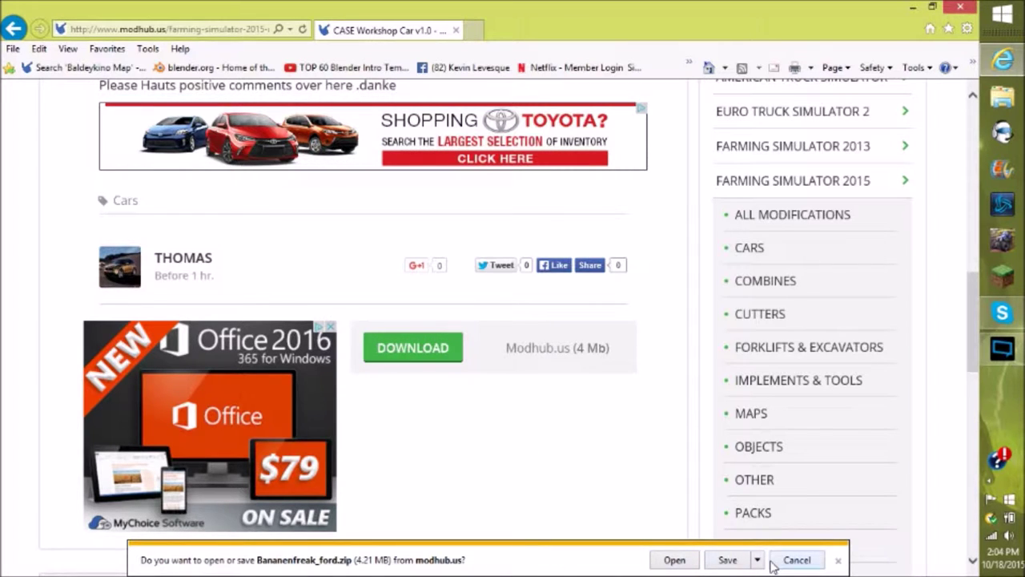
# Save Bananenfreak_ford.zip into the fs15.2 folder, then minimize the browser
pyautogui.click(756, 560)
pyautogui.click(836, 542)
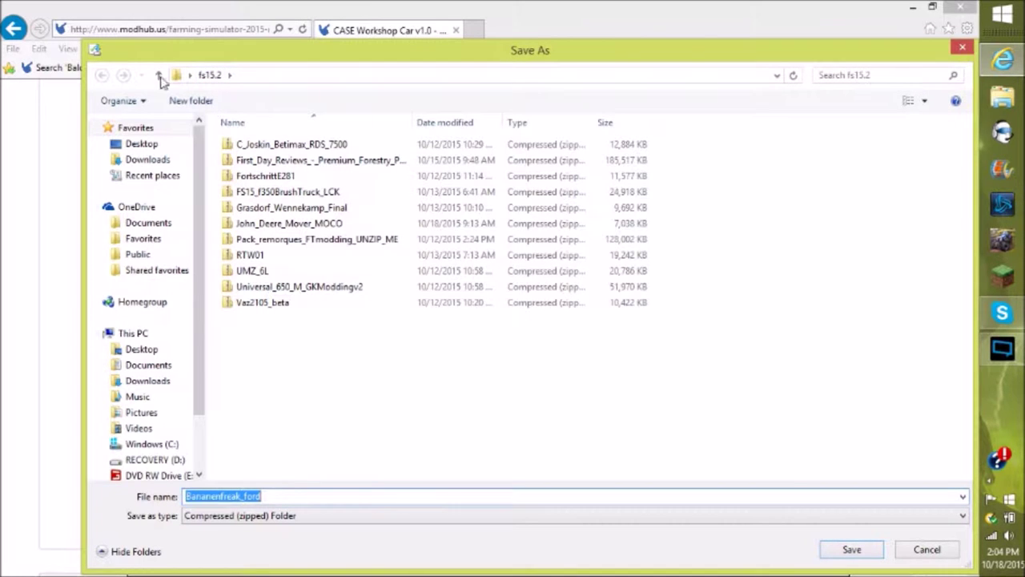
pyautogui.click(848, 552)
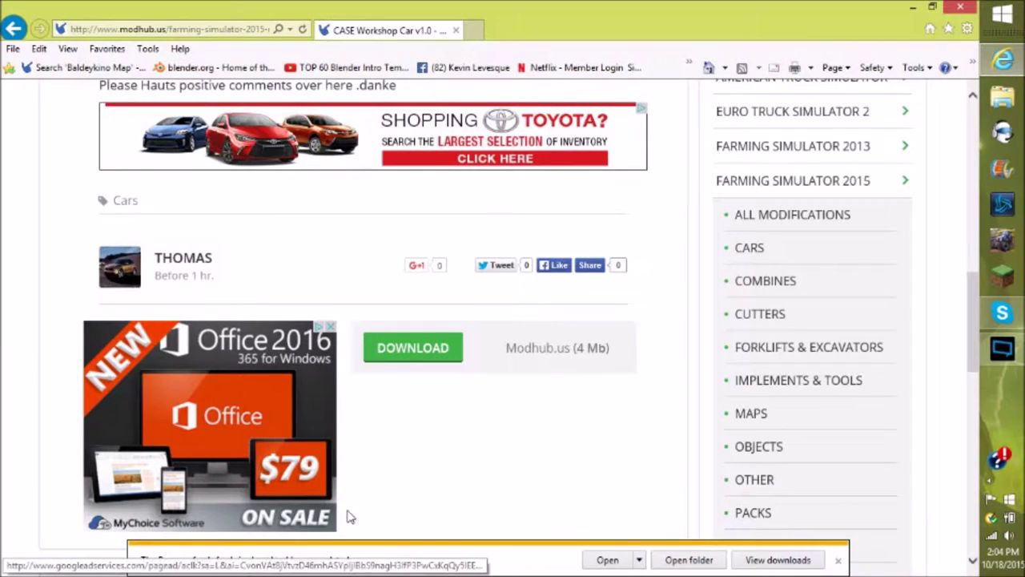
pyautogui.click(912, 7)
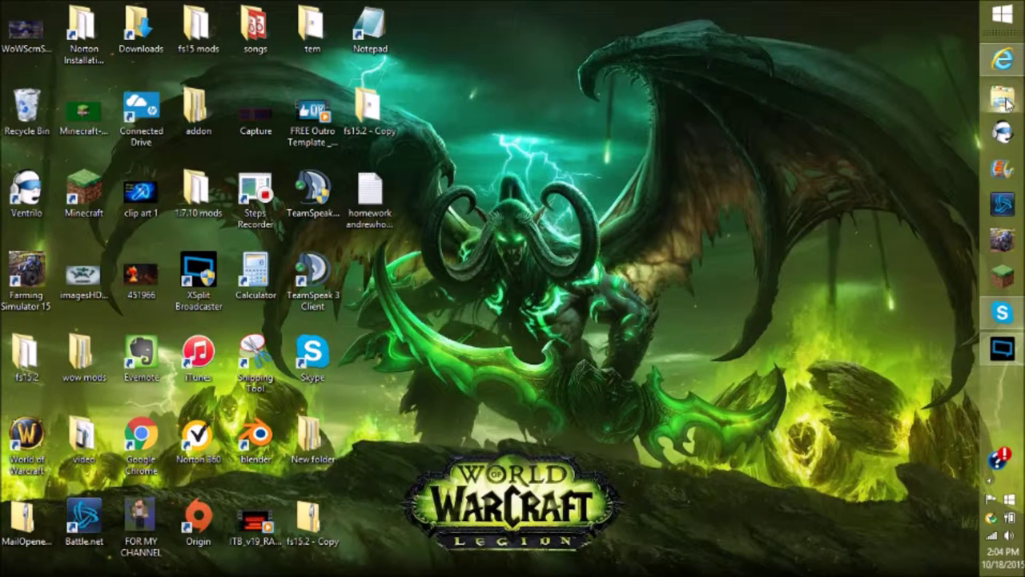
# Open a maximized File Explorer at Documents > My Games > FarmingSimulator2015 > mods
pyautogui.click(1006, 100)
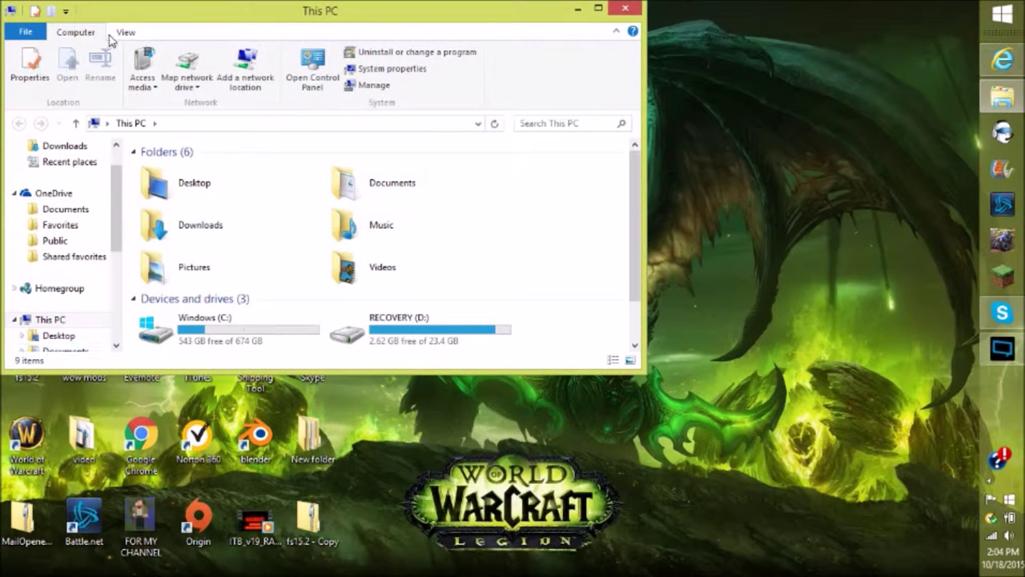
pyautogui.click(597, 8)
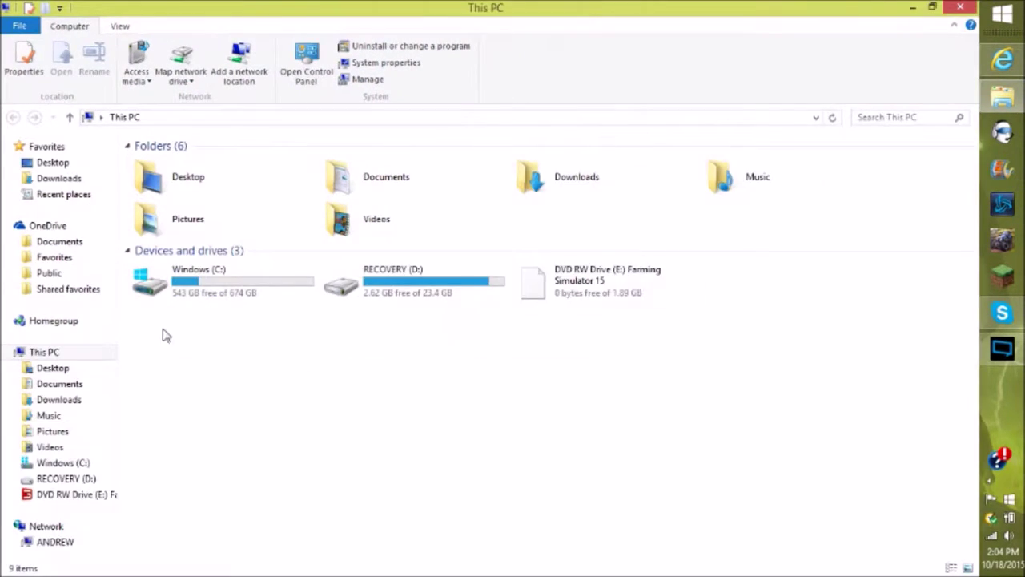
pyautogui.doubleClick(349, 182)
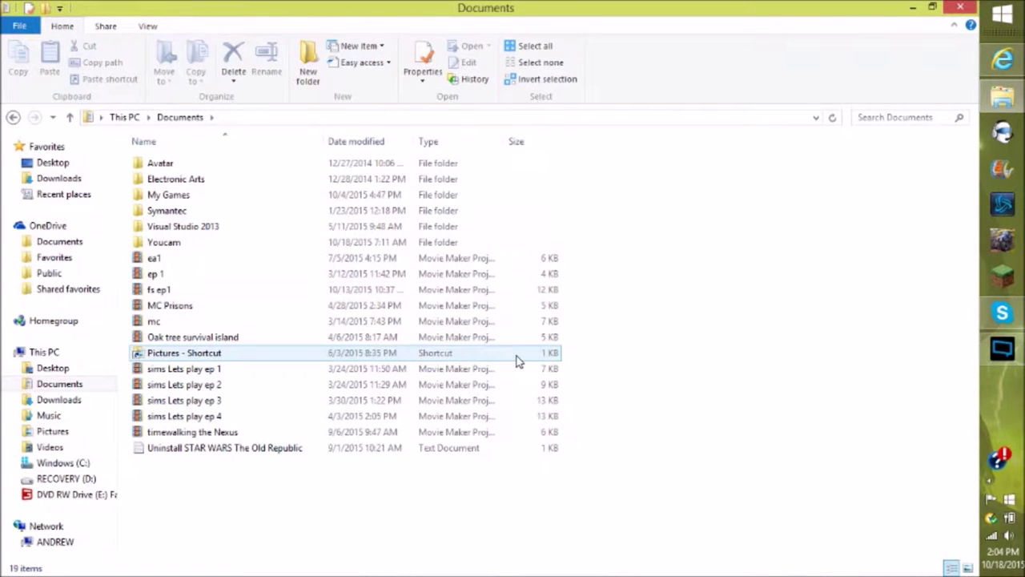
pyautogui.click(176, 198)
pyautogui.doubleClick(177, 201)
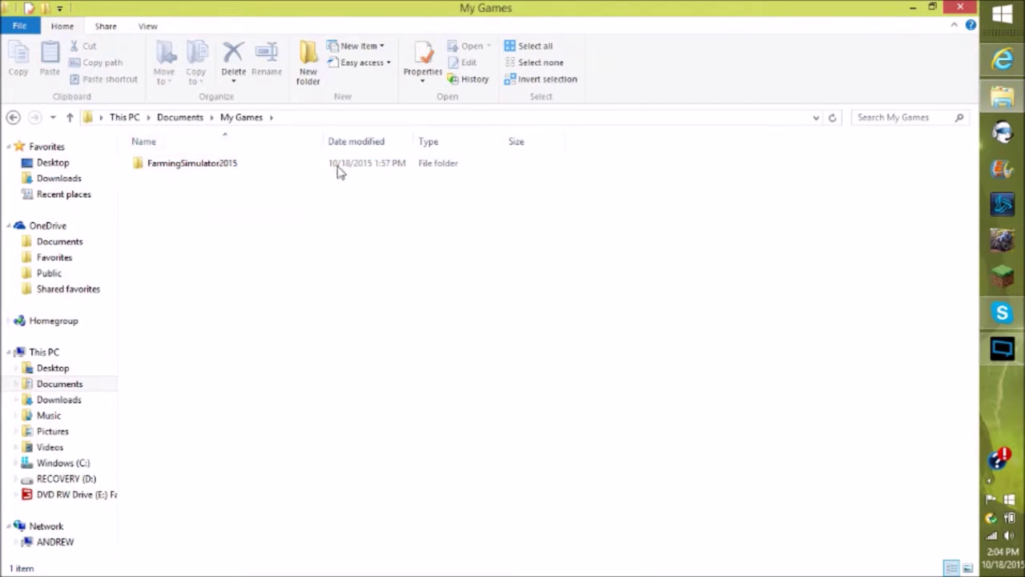
pyautogui.click(162, 167)
pyautogui.doubleClick(198, 178)
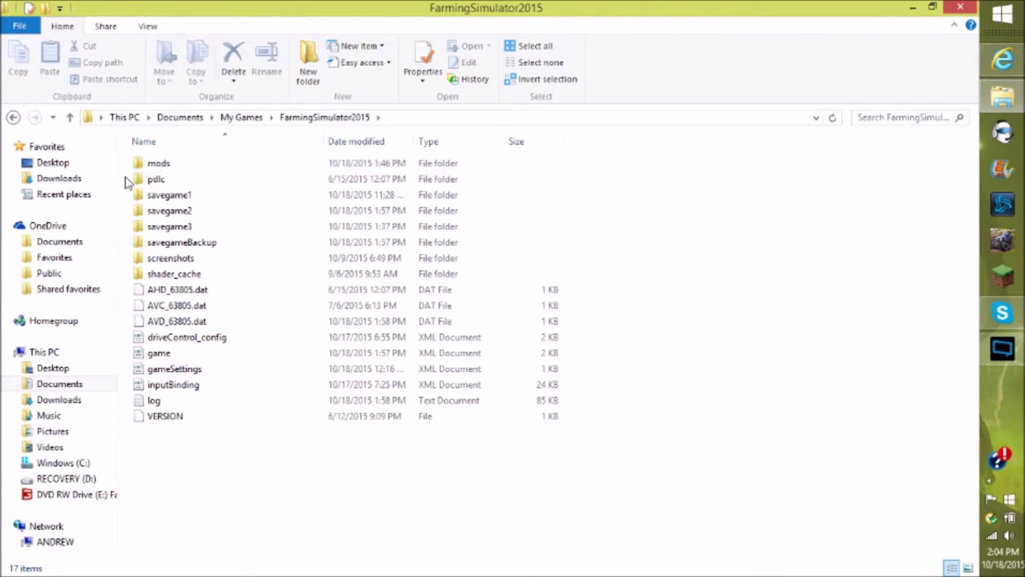
pyautogui.doubleClick(179, 162)
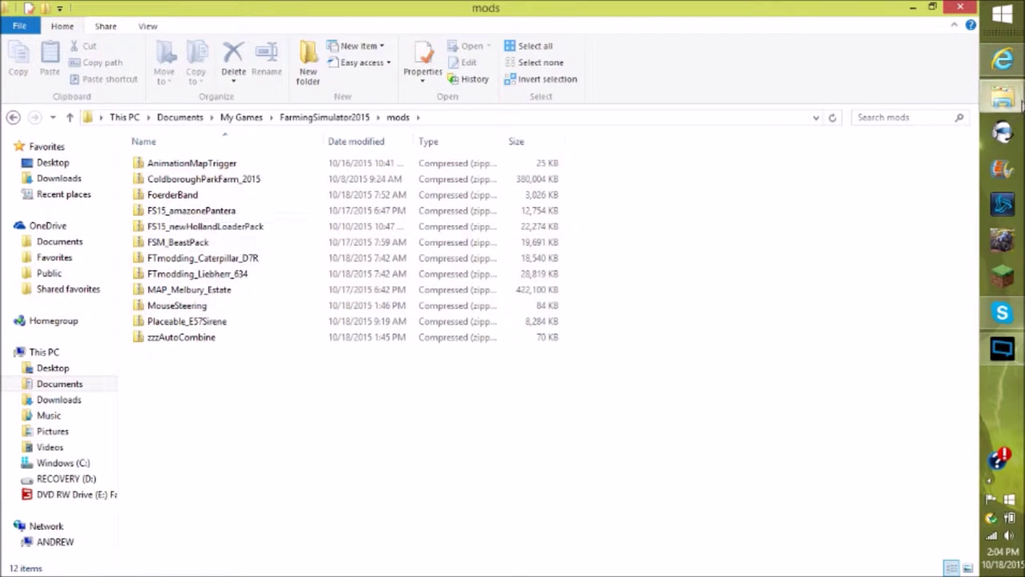
pyautogui.moveTo(1011, 106)
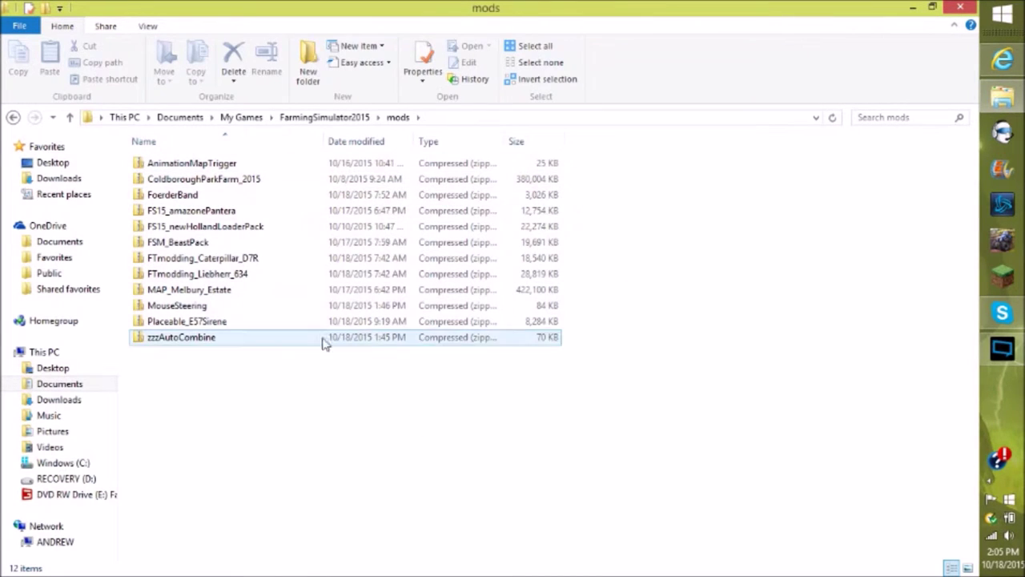
pyautogui.rightClick(1002, 96)
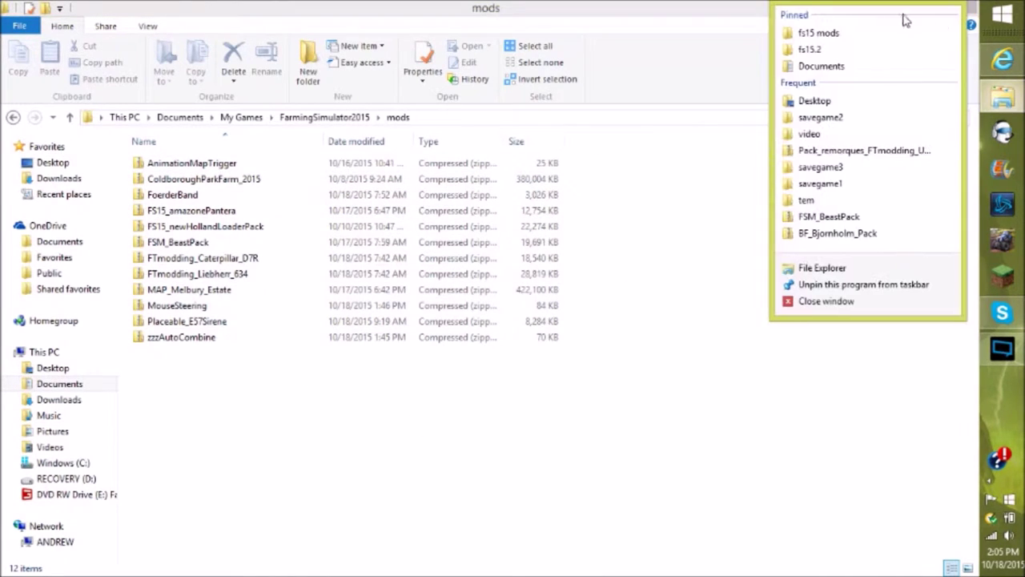
# Drag Vaz2105_beta from the fs15.2 folder into the mods folder, then launch Farming Simulator 15
pyautogui.click(807, 50)
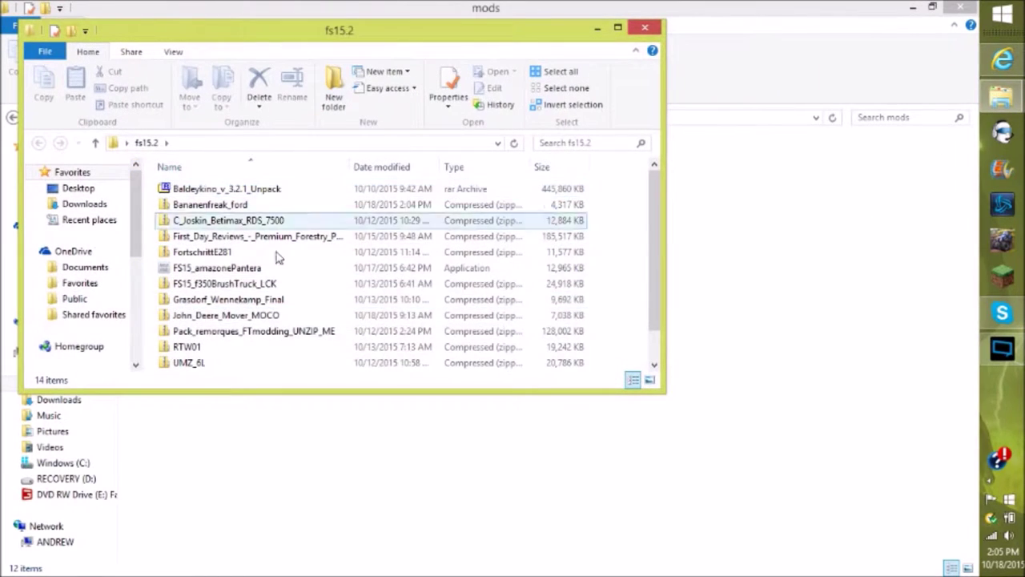
pyautogui.moveTo(235, 36); pyautogui.dragTo(598, 44)
pyautogui.scroll(-1, 615, 361)
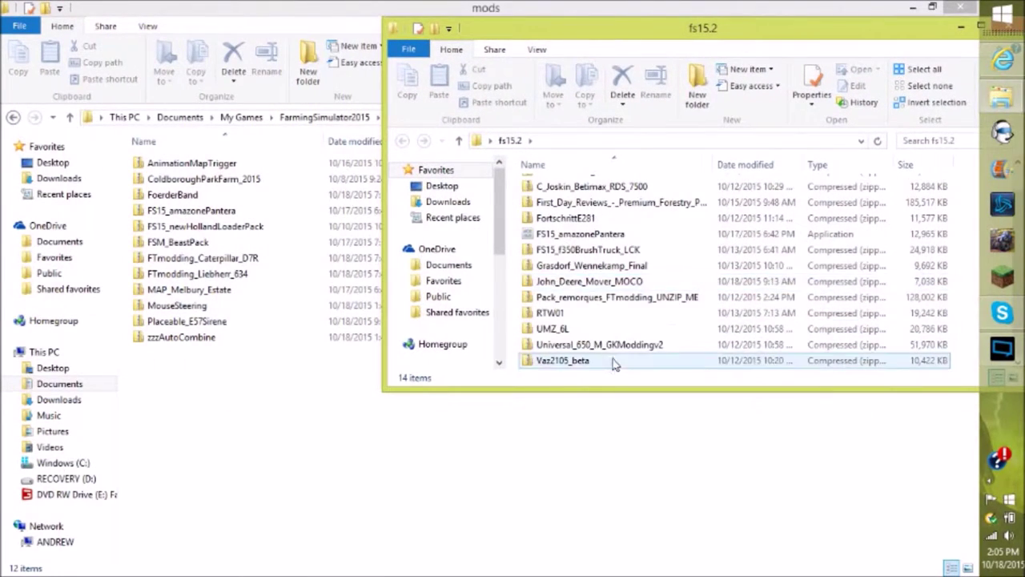
pyautogui.moveTo(590, 360); pyautogui.dragTo(154, 398)
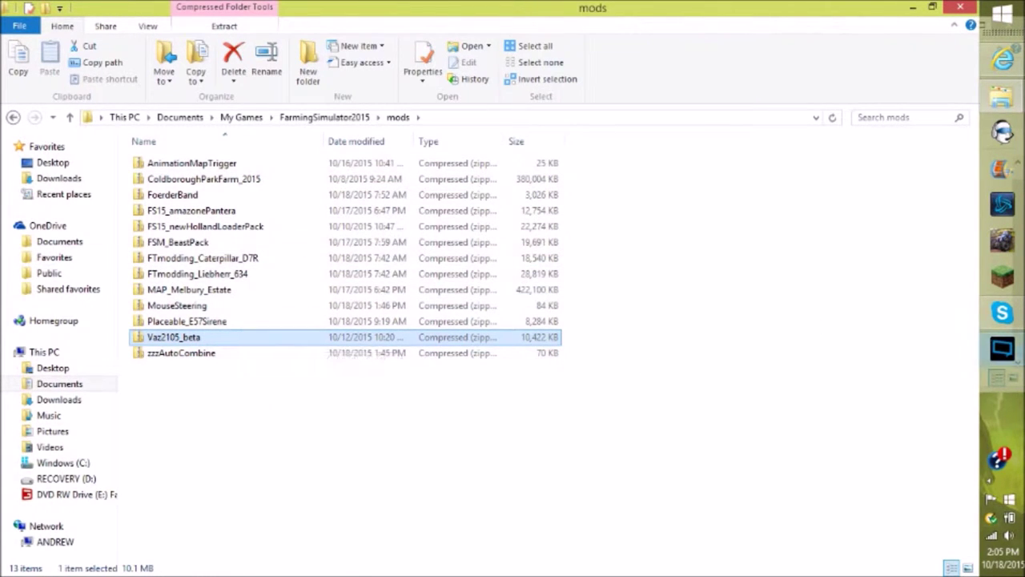
pyautogui.click(1002, 348)
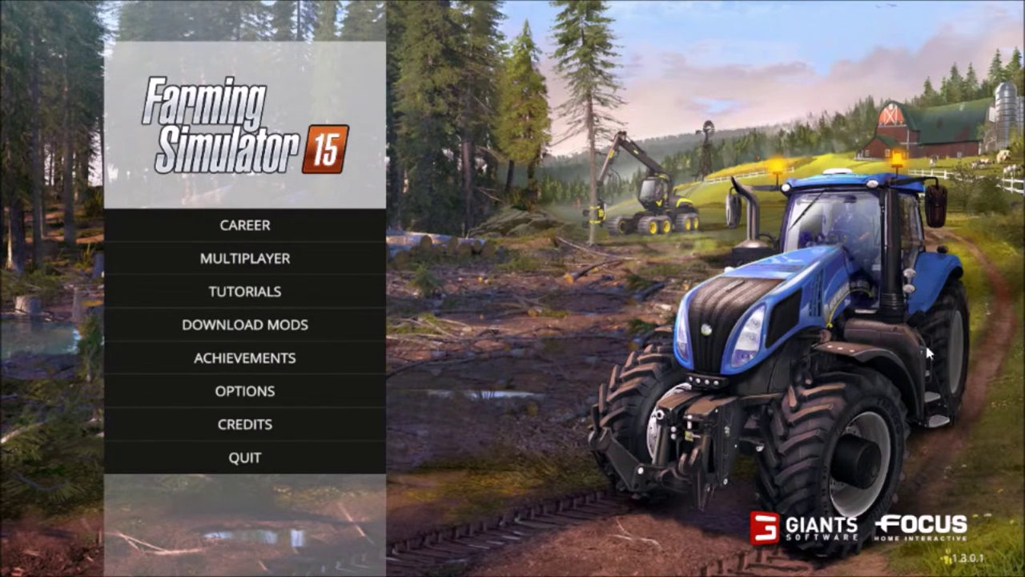
# Check the Options > Mods list for Kopeika V2.0, then return to the main menu
pyautogui.click(227, 390)
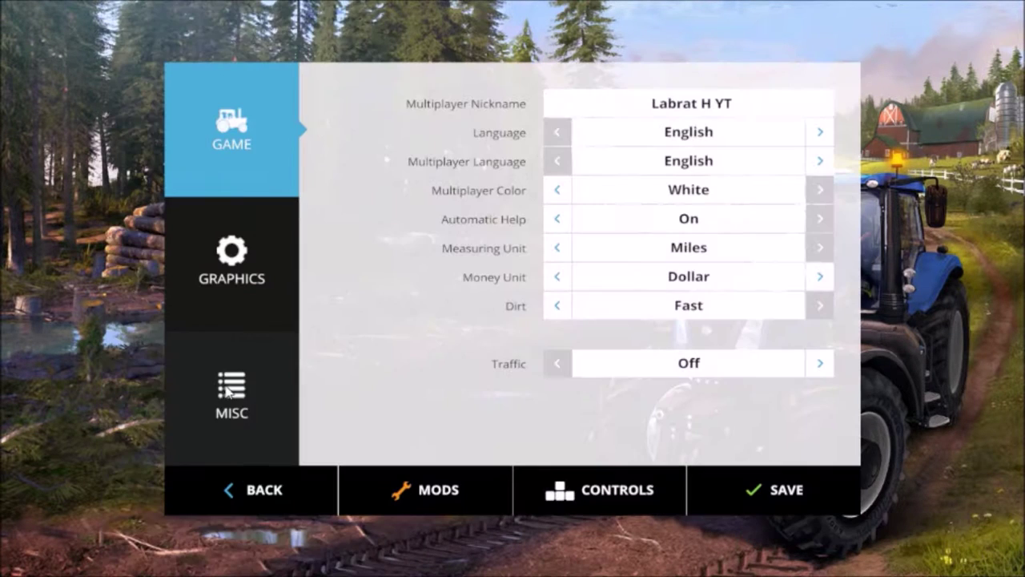
pyautogui.click(428, 499)
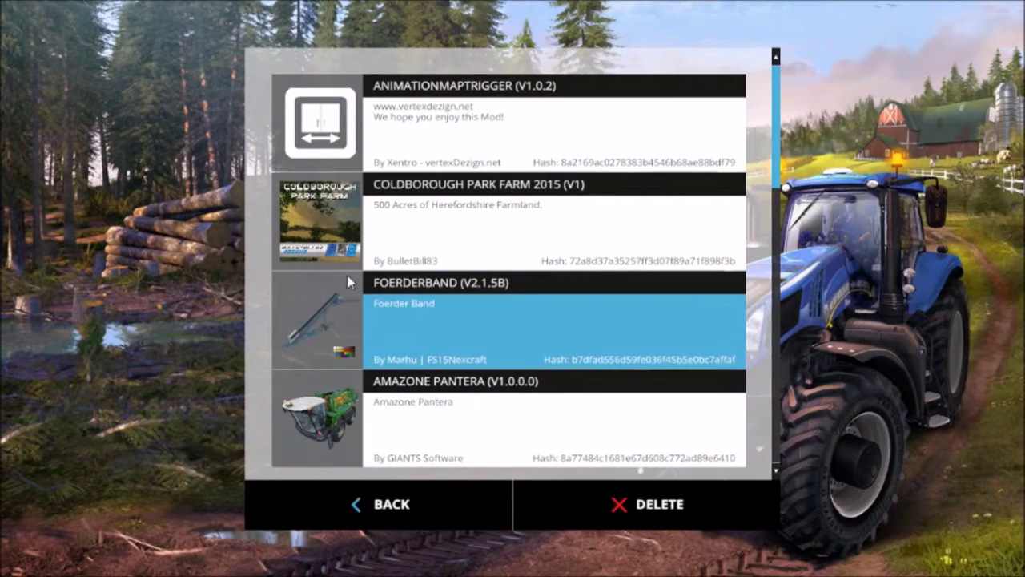
pyautogui.scroll(-1, 471, 166)
pyautogui.scroll(-4, 470, 184)
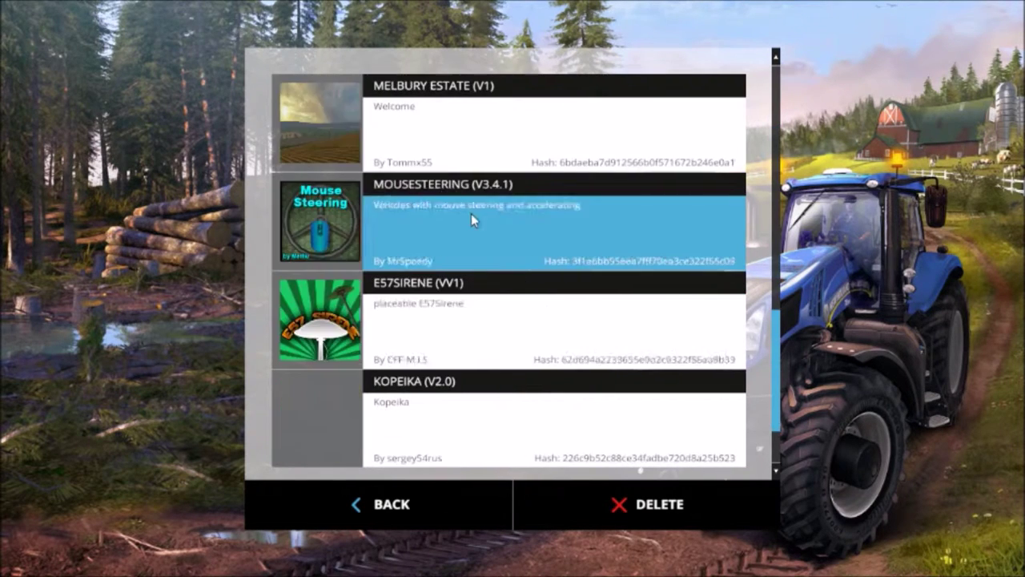
pyautogui.scroll(10, 533, 325)
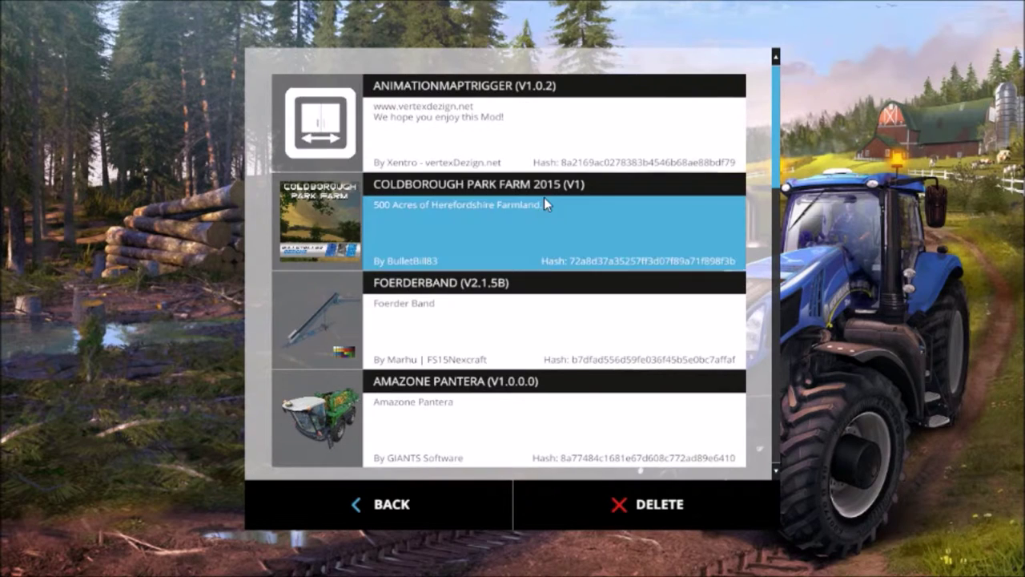
pyautogui.scroll(-9, 544, 199)
pyautogui.scroll(-1, 545, 204)
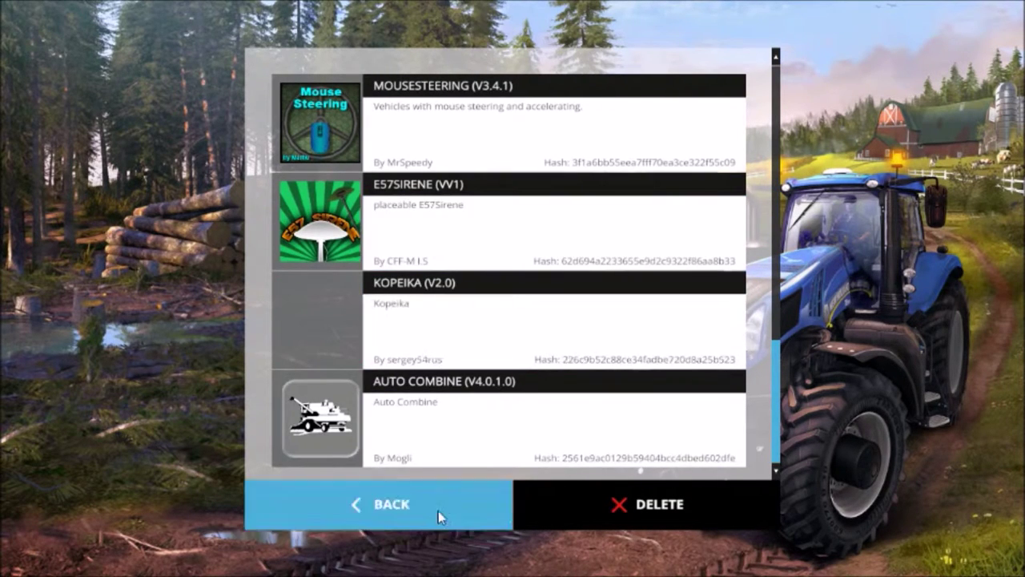
pyautogui.click(361, 511)
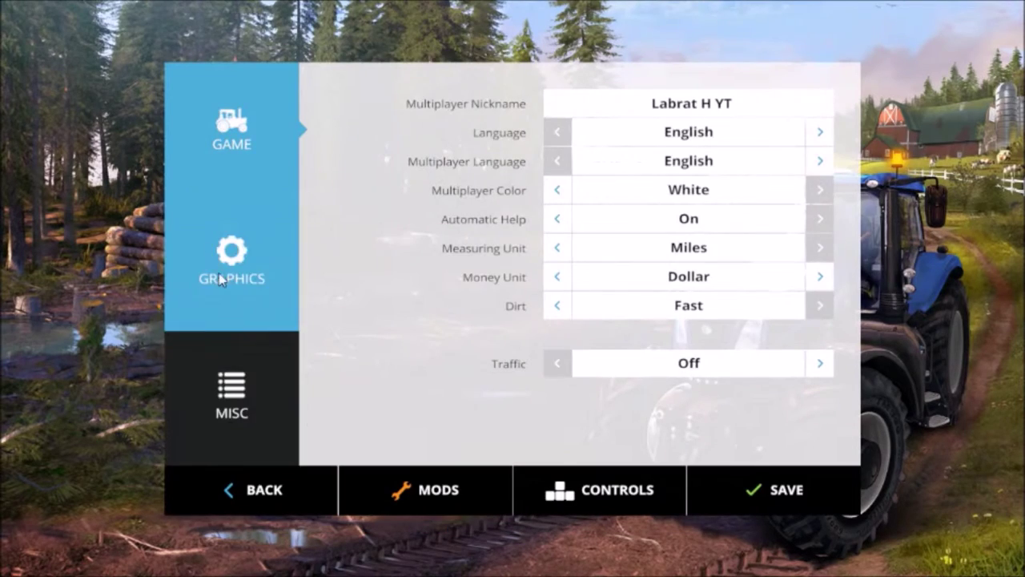
pyautogui.click(192, 489)
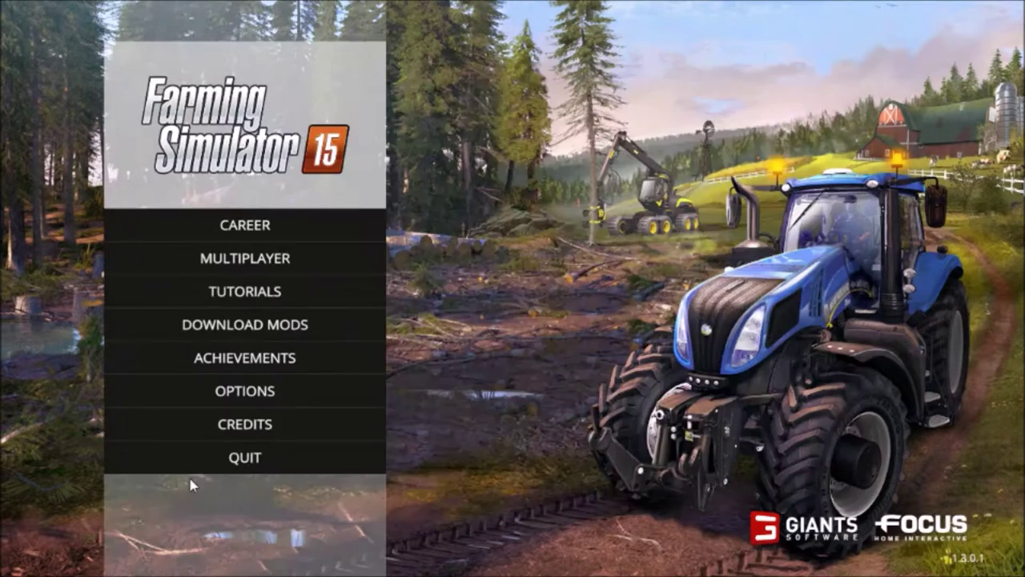
pyautogui.click(235, 230)
# Load Savegame 2 and start playing on Coldborough Park Farm 2015
pyautogui.doubleClick(638, 292)
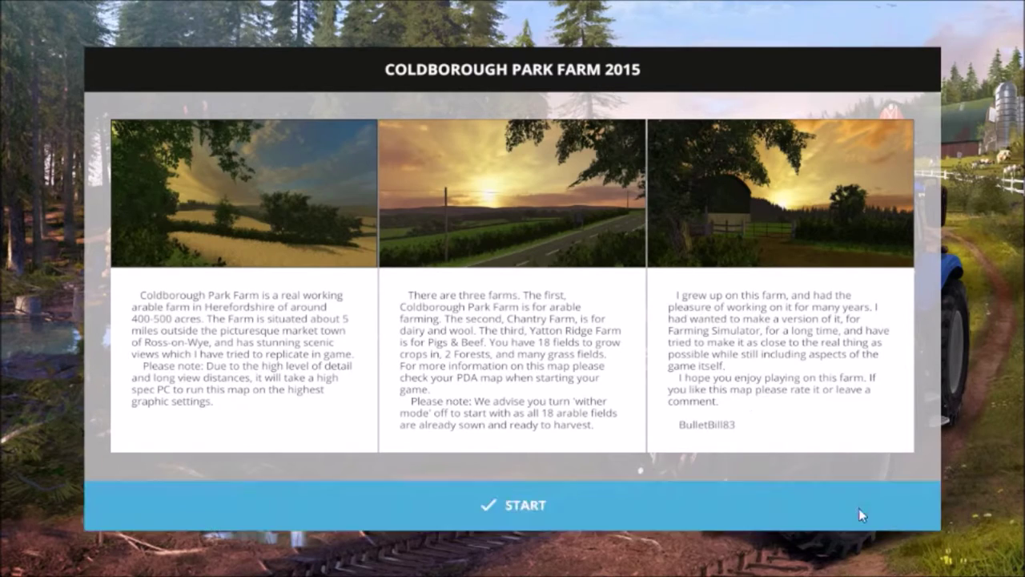
pyautogui.click(651, 510)
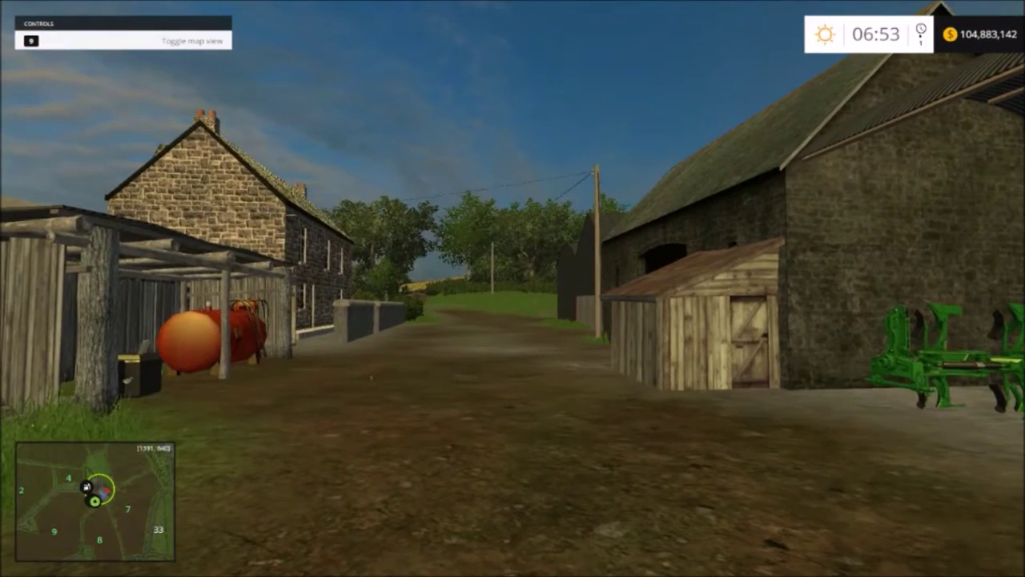
pyautogui.press('p')
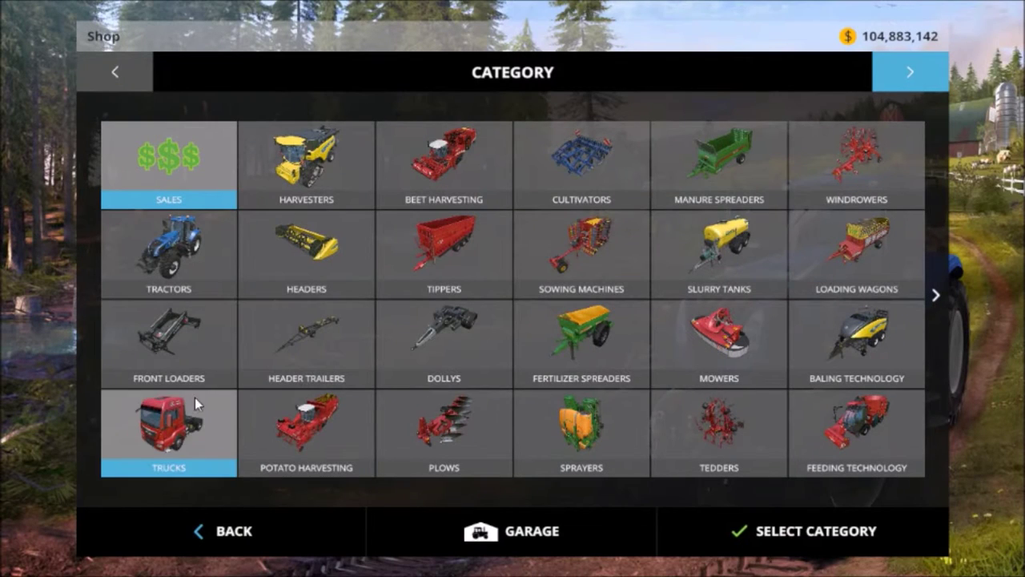
# Buy the VAZ2105 from the BA3 mod brand for 2,000 $, leaving 104,881,142
pyautogui.click(897, 90)
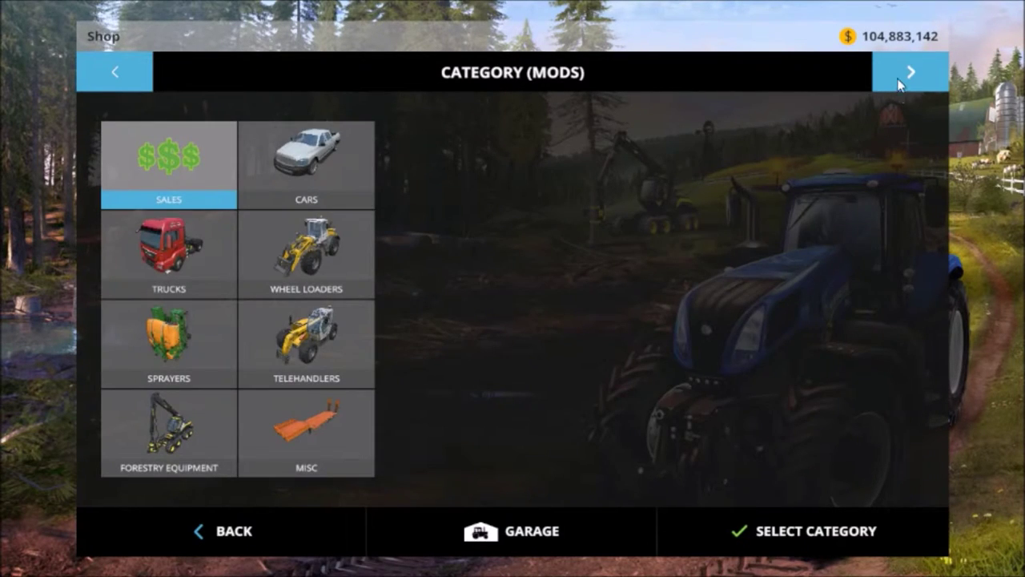
pyautogui.click(896, 75)
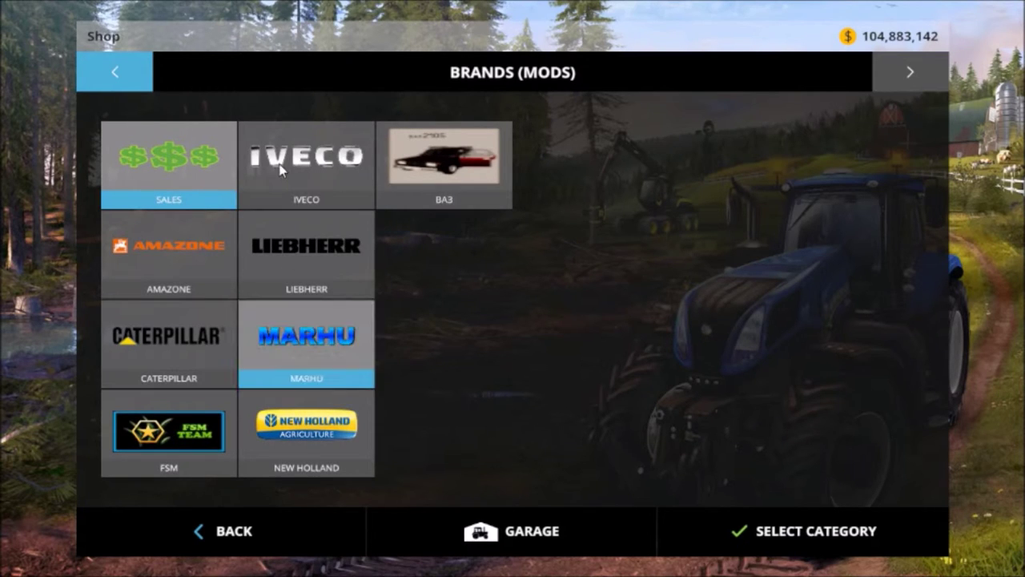
pyautogui.click(477, 170)
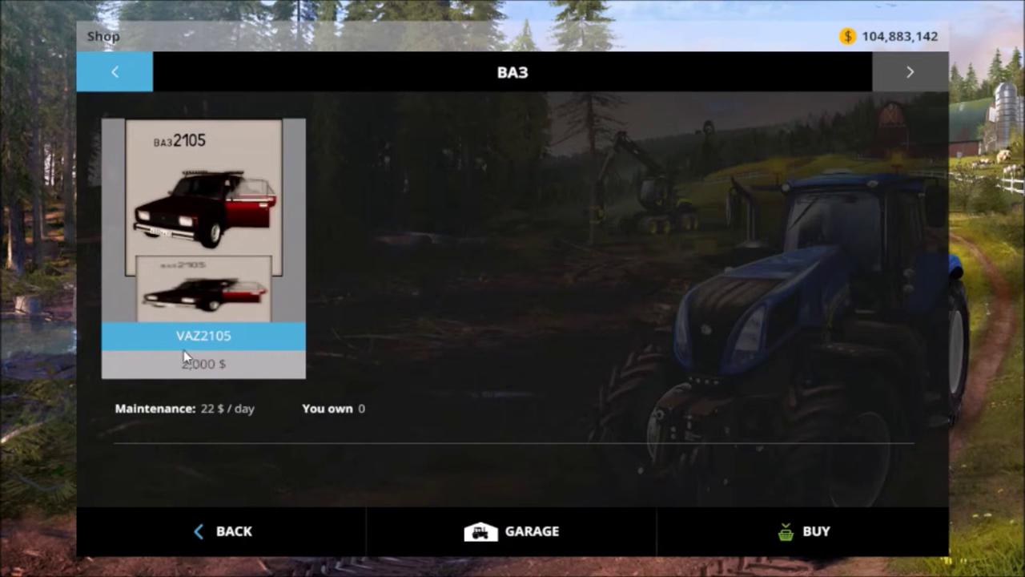
pyautogui.doubleClick(206, 229)
pyautogui.click(341, 396)
pyautogui.click(160, 549)
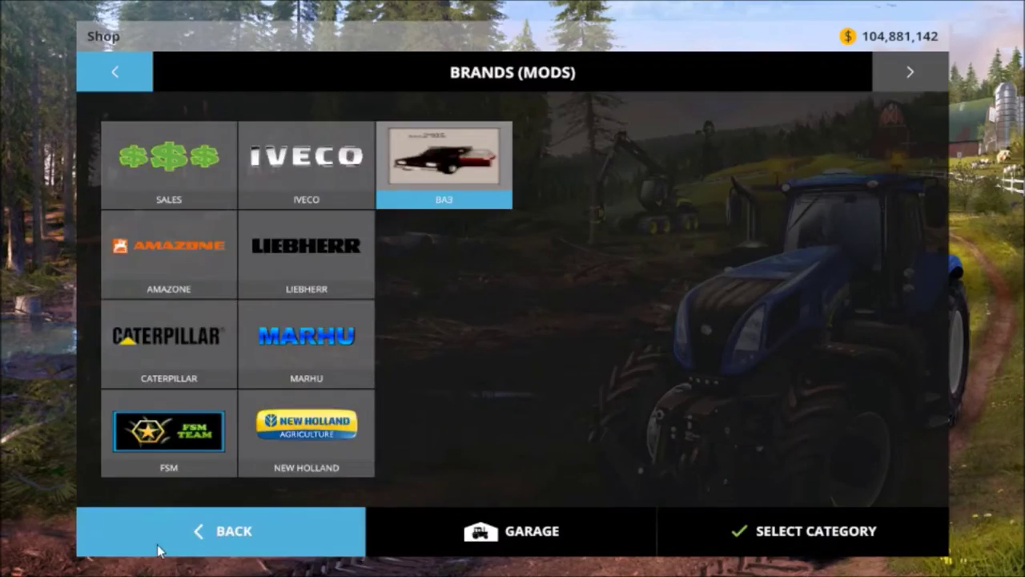
pyautogui.click(158, 549)
# Cycle through the farm's vehicles with Tab toward the newly bought VAZ2105
pyautogui.press('Tab')
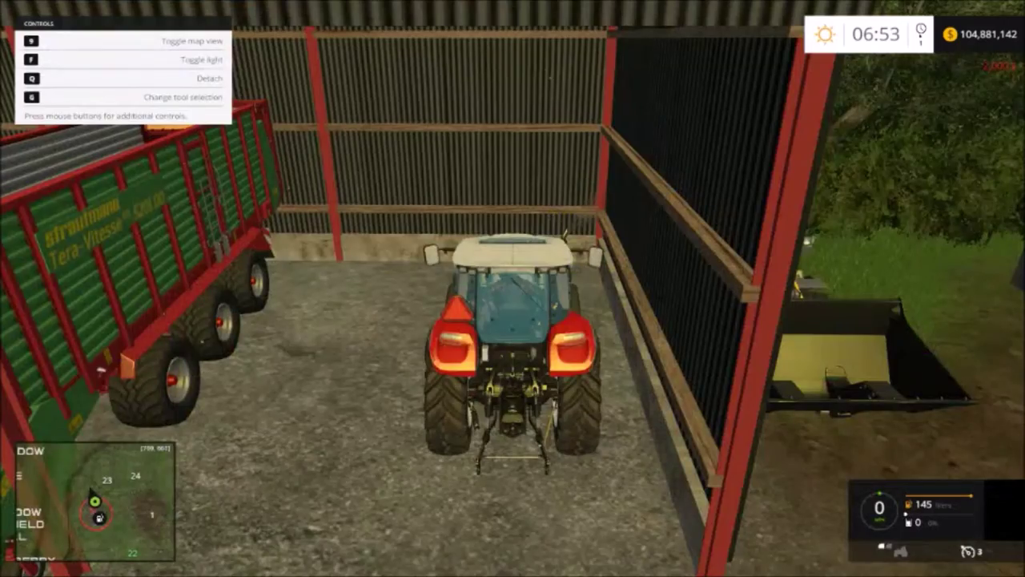
pyautogui.press('Tab')
pyautogui.press('Tab')
pyautogui.press('Tab')
pyautogui.press('Tab')
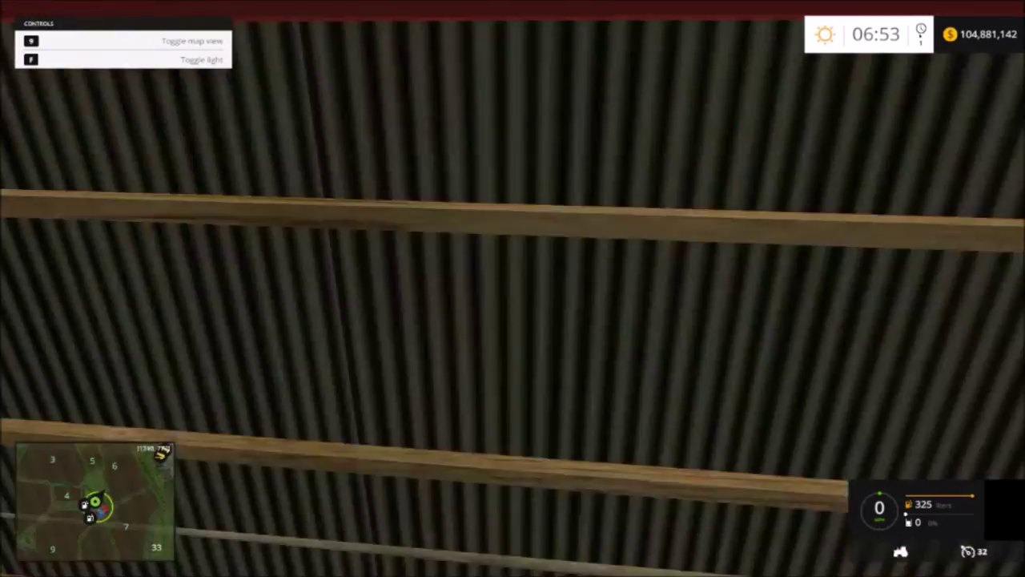
pyautogui.press('Tab')
pyautogui.press('Tab')
pyautogui.press('Tab')
pyautogui.press('Tab')
pyautogui.press('Tab')
pyautogui.press('Tab')
pyautogui.press('Tab')
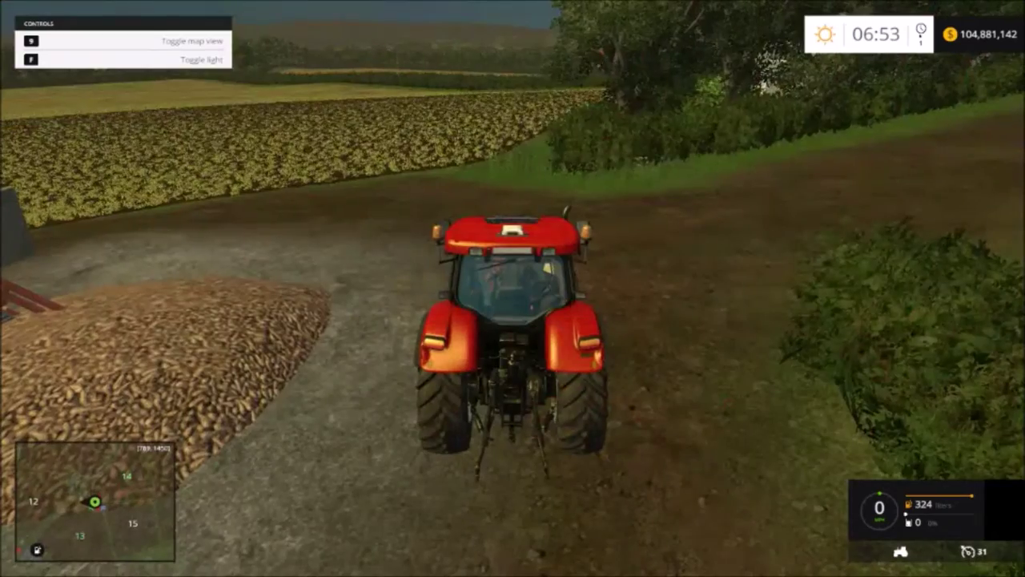
pyautogui.press('Tab')
pyautogui.press('Tab')
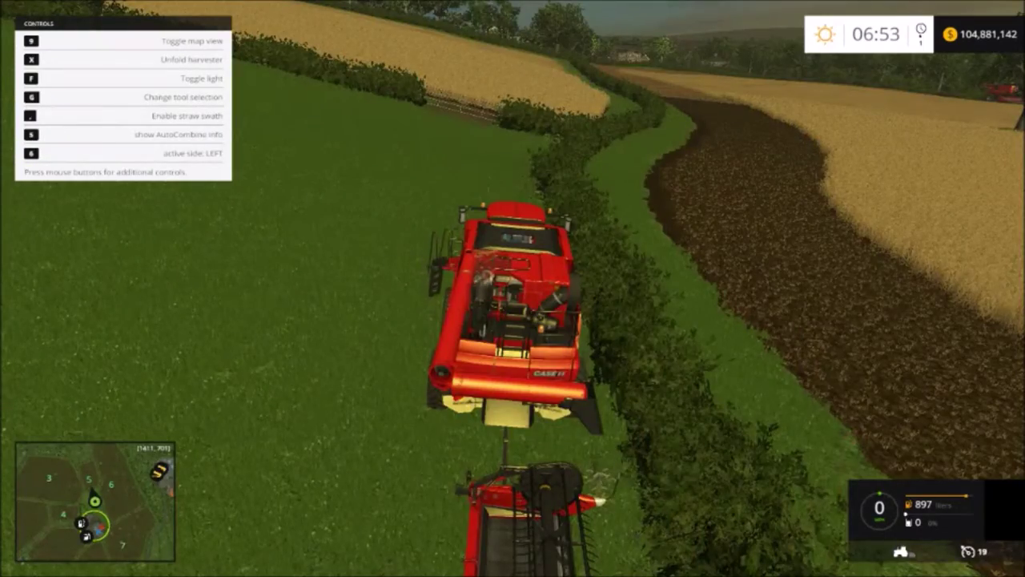
pyautogui.press('Tab')
pyautogui.press('Tab')
pyautogui.press('Tab')
pyautogui.press('Tab')
pyautogui.press('Tab')
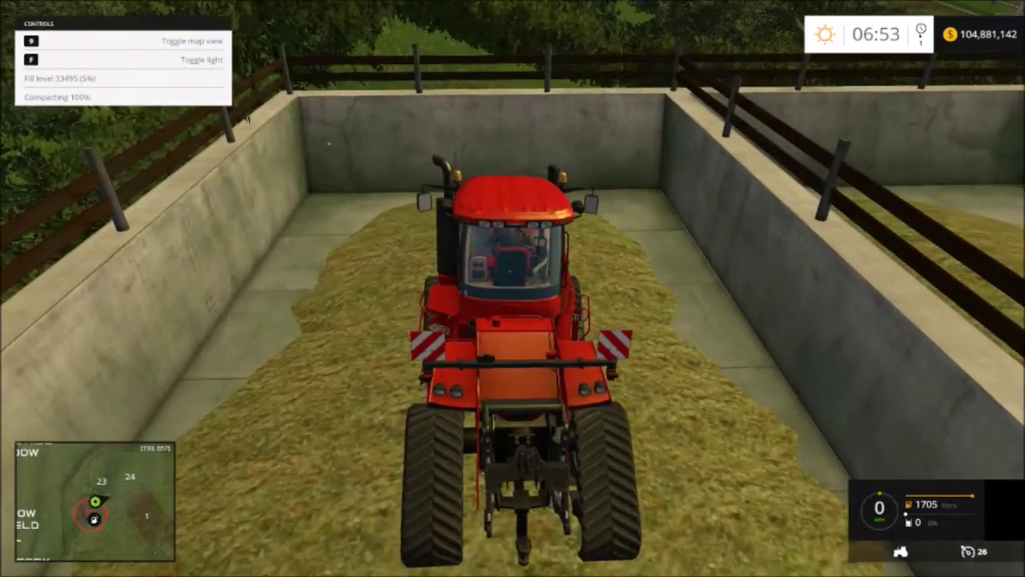
pyautogui.press('Tab')
pyautogui.press('Tab')
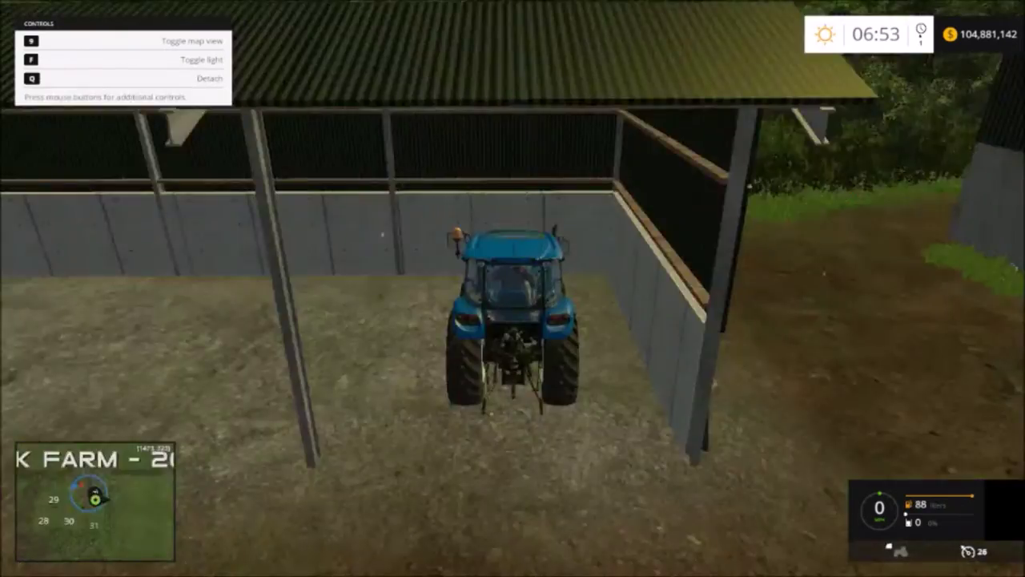